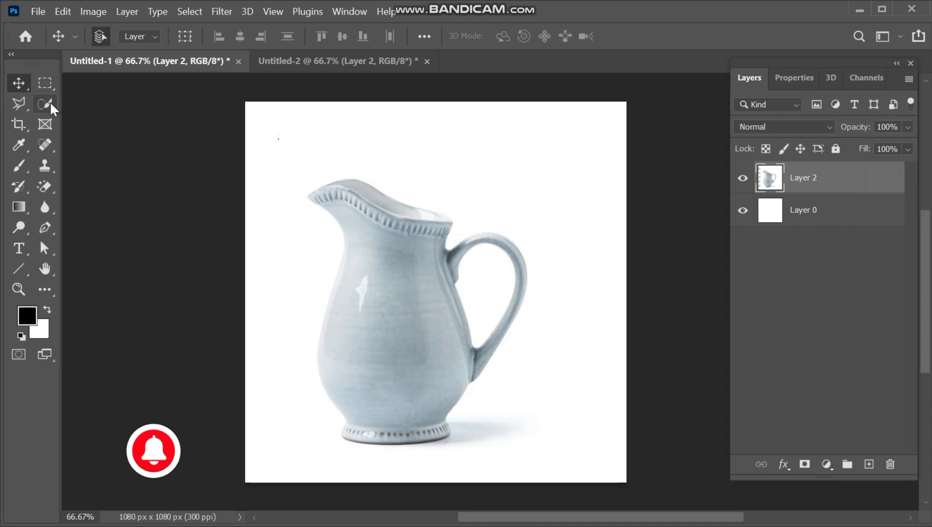
Select the jug on Layer 2 automatically with Select Subject and copy it to a new layer
{"action": "left_click_drag", "start_coordinate": [50, 102], "coordinate": [134, 117]}
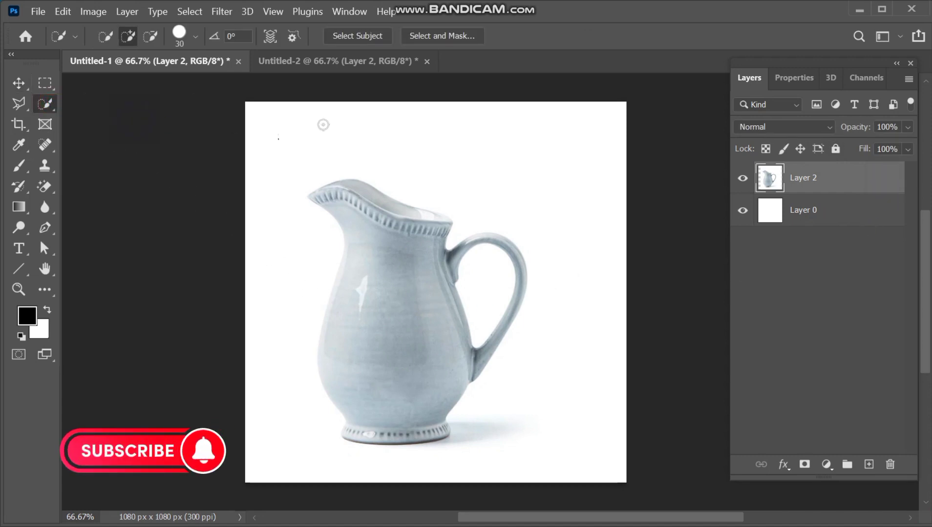
{"action": "left_click", "coordinate": [374, 37]}
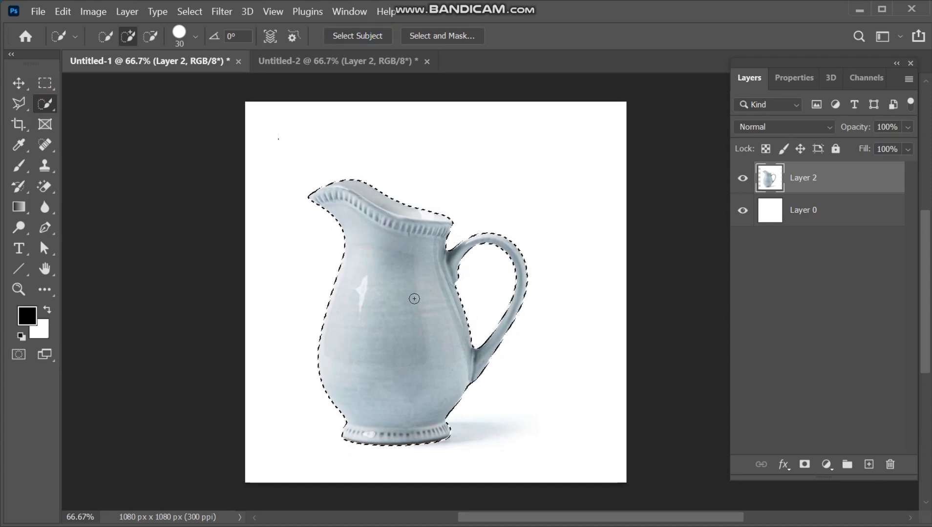
{"action": "key", "text": "ctrl+j"}
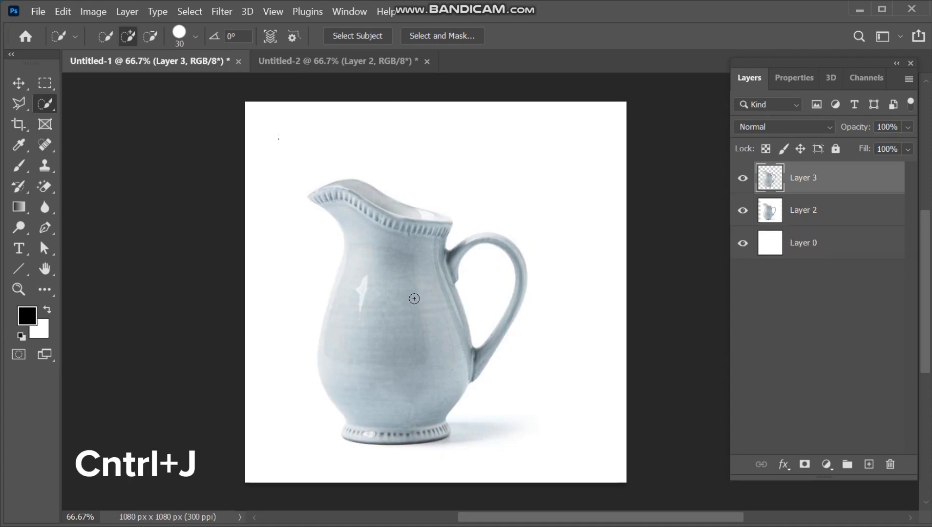
Hide Layer 0 and Layer 2 and move the cut-out jug slightly to the right on the canvas
{"action": "left_click", "coordinate": [743, 243]}
{"action": "left_click", "coordinate": [742, 211]}
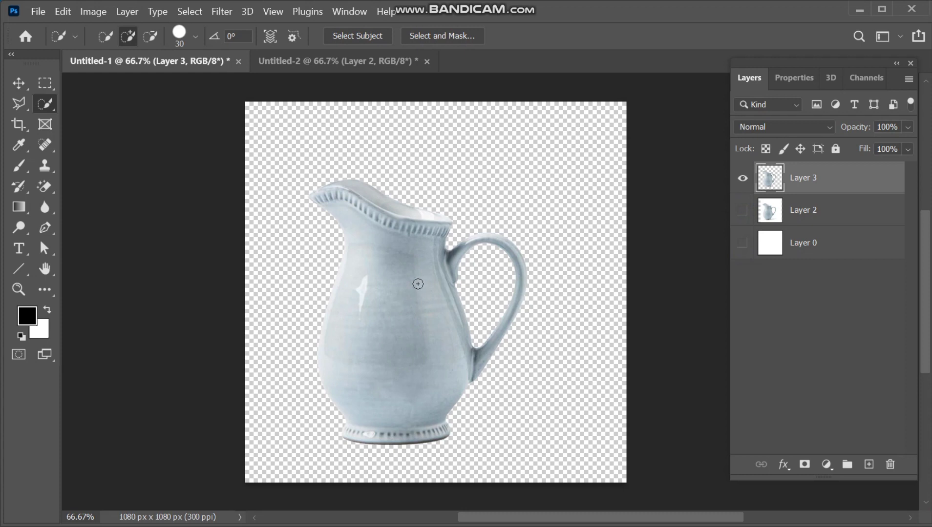
{"action": "key", "text": "v"}
{"action": "mouse_move", "coordinate": [394, 270]}
{"action": "left_mouse_down"}
{"action": "mouse_move", "coordinate": [455, 266]}
{"action": "mouse_move", "coordinate": [410, 261]}
{"action": "left_mouse_up"}
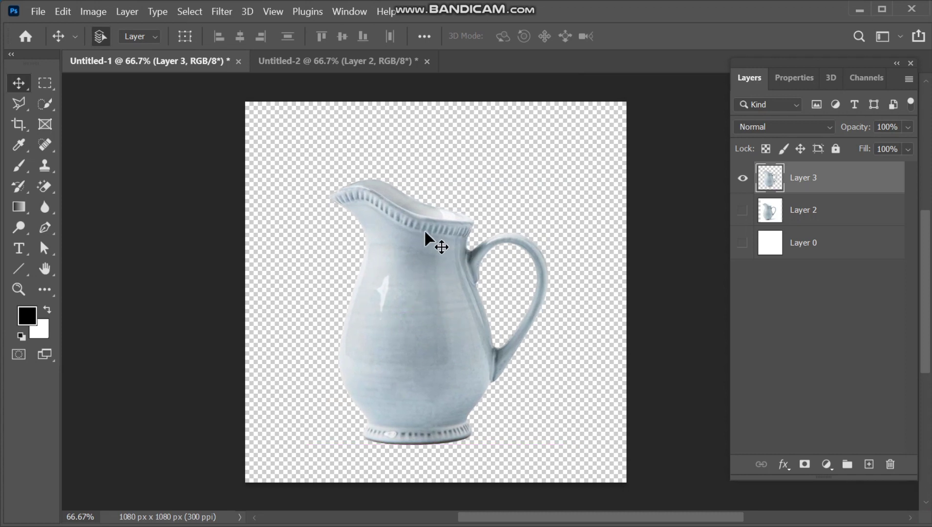
Undo the Select Subject cut-out back to the original two layers and unlock Layer 2
{"action": "key", "text": "ctrl+z"}
{"action": "key", "text": "ctrl+z"}
{"action": "key", "text": "ctrl+z"}
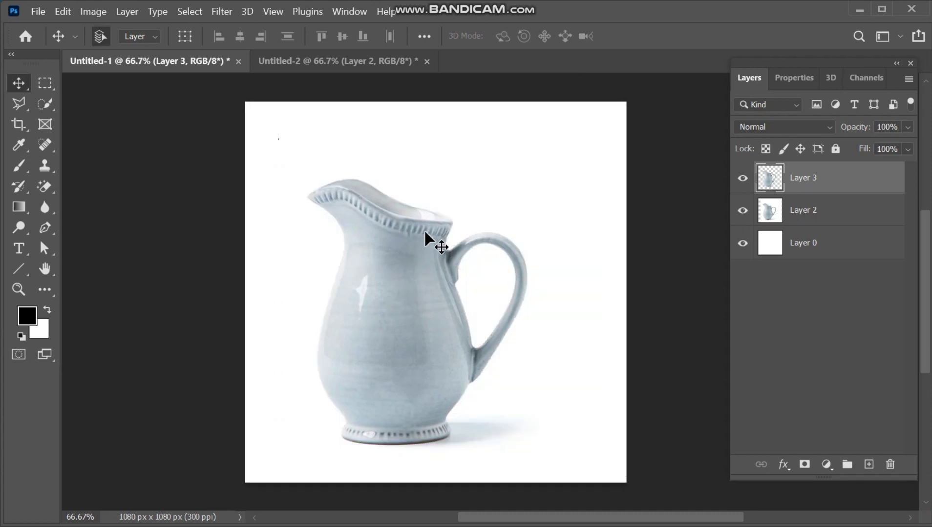
{"action": "key", "text": "ctrl+z"}
{"action": "key", "text": "ctrl+z"}
{"action": "key", "text": "ctrl+z"}
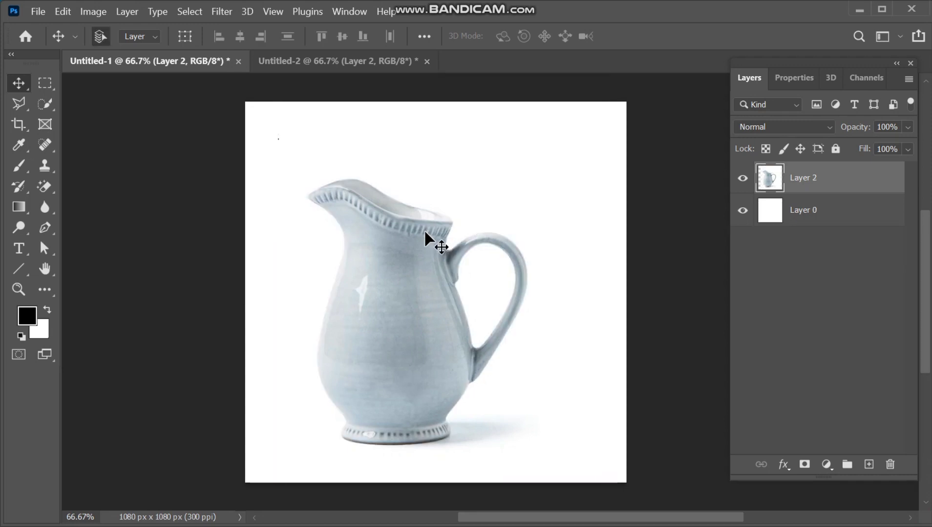
{"action": "key", "text": "ctrl+z"}
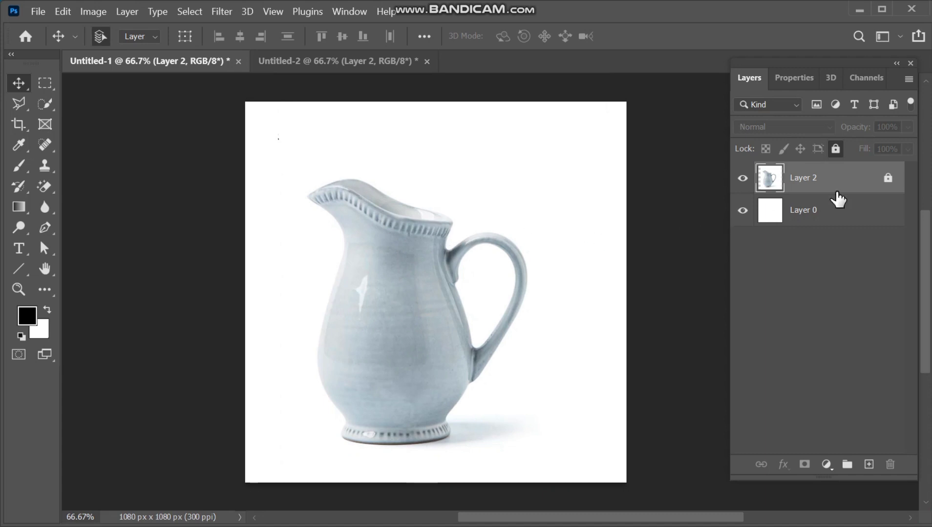
{"action": "left_click", "coordinate": [892, 179]}
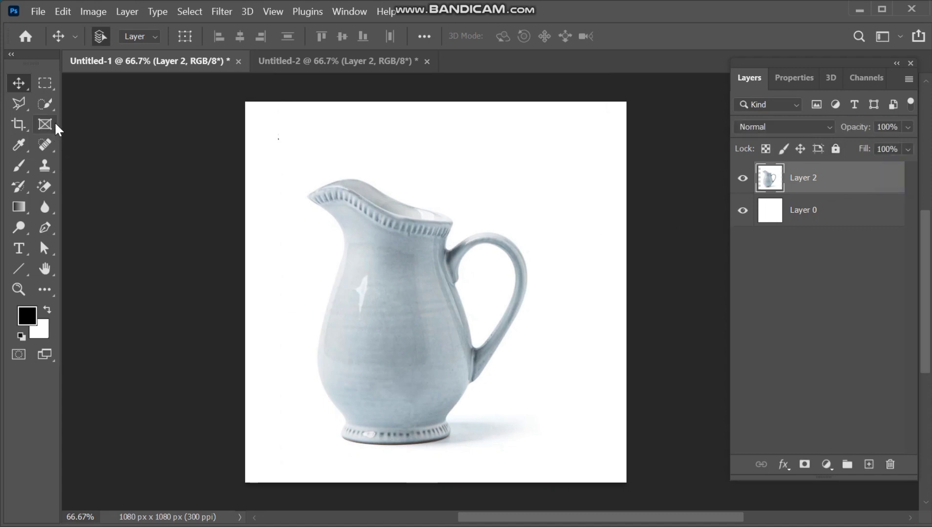
Trace the opening inside the jug's handle with the Magnetic Lasso, delete its white fill from Layer 2 and hide Layer 0
{"action": "left_click", "coordinate": [21, 100]}
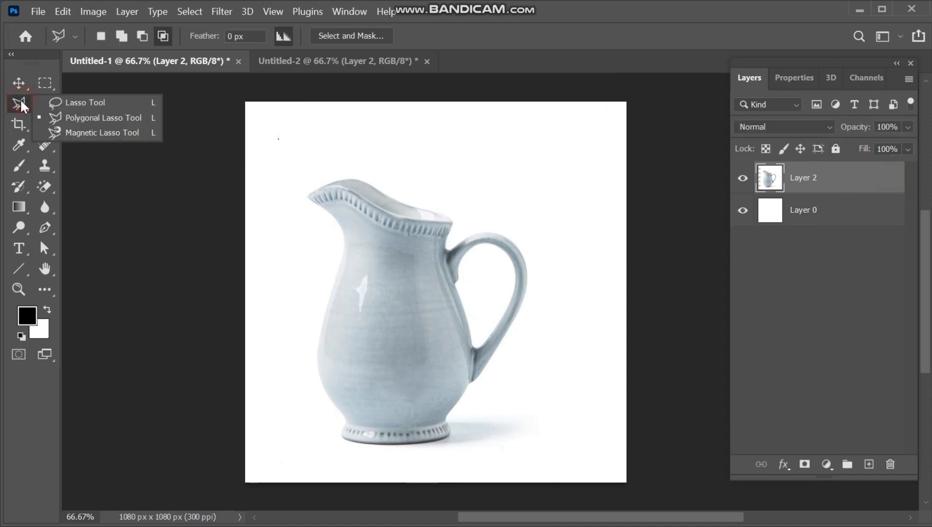
{"action": "left_click", "coordinate": [103, 133]}
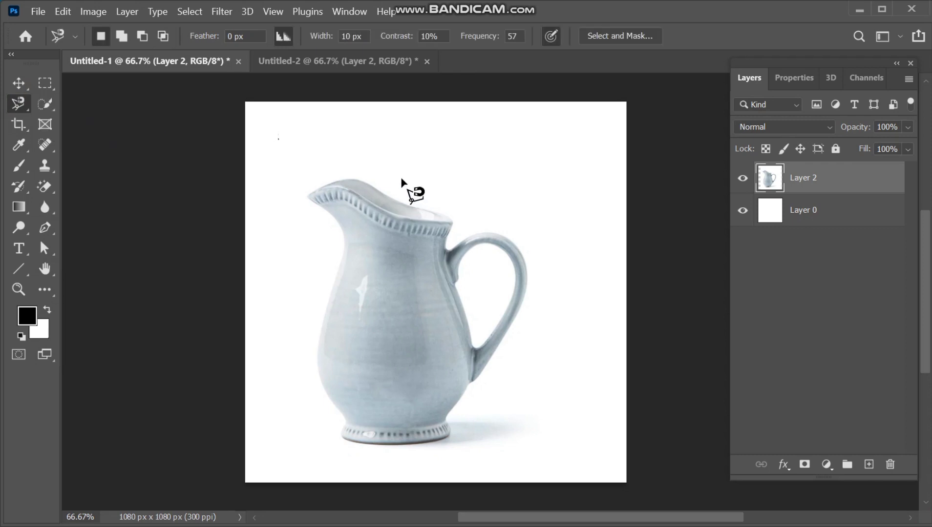
{"action": "left_click", "coordinate": [455, 283]}
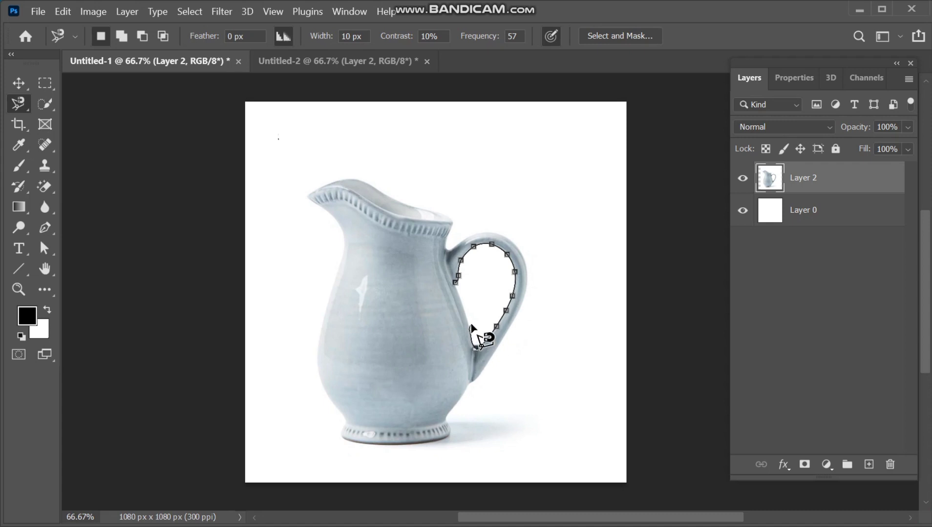
{"action": "left_click", "coordinate": [455, 284]}
{"action": "key", "text": "Delete"}
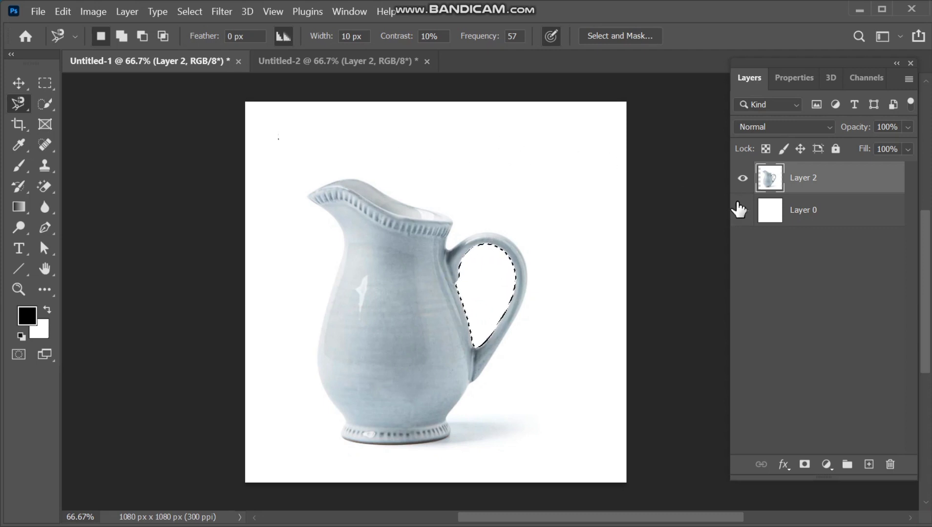
{"action": "left_click", "coordinate": [744, 213]}
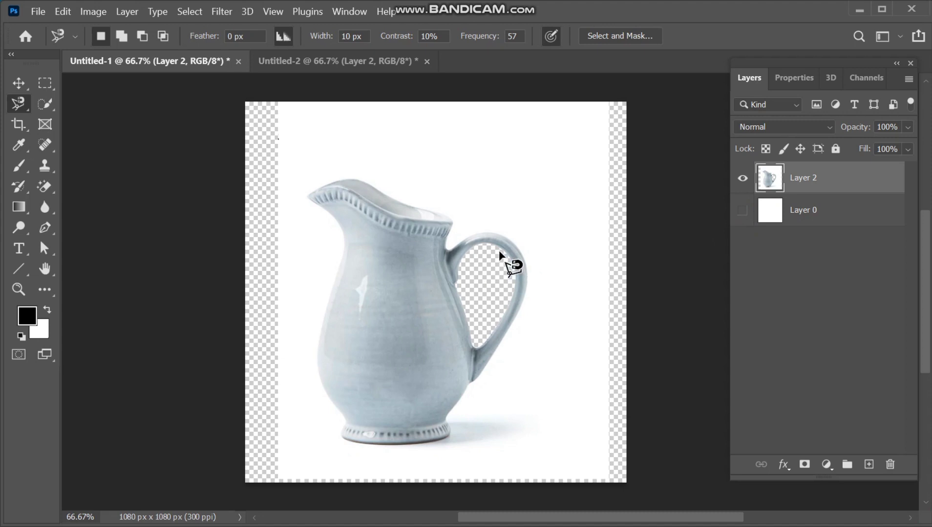
Trace the jug's entire outer outline with the Magnetic Lasso and copy the selection to a new layer
{"action": "left_click", "coordinate": [448, 250]}
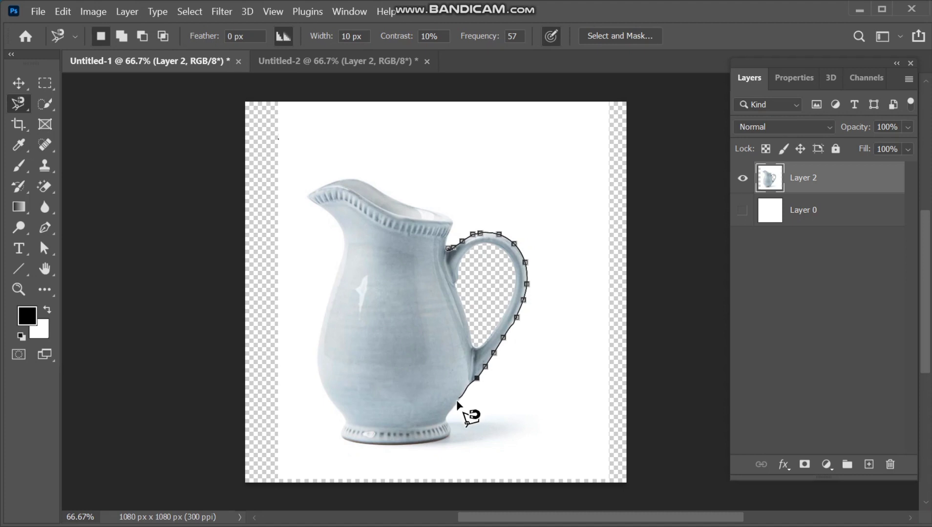
{"action": "left_click", "coordinate": [453, 429]}
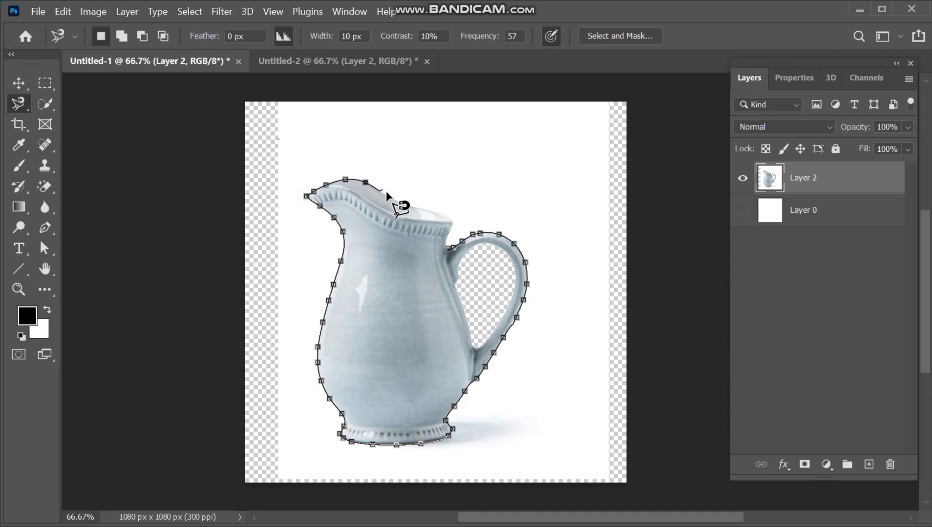
{"action": "left_click", "coordinate": [443, 215]}
{"action": "left_click", "coordinate": [452, 224]}
{"action": "left_click", "coordinate": [449, 248]}
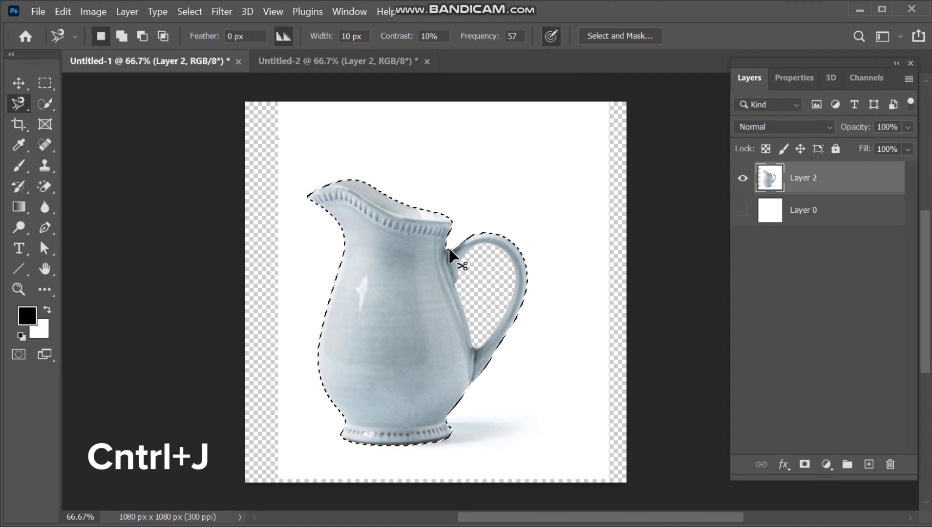
{"action": "key", "text": "ctrl+j"}
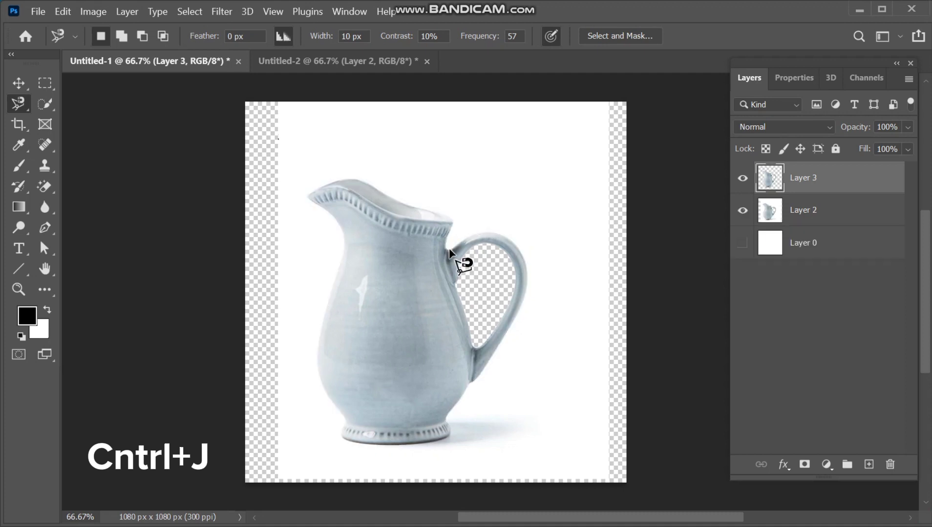
Hide Layer 2 and move the lasso-cut jug to the right over the transparent background
{"action": "left_click", "coordinate": [743, 210]}
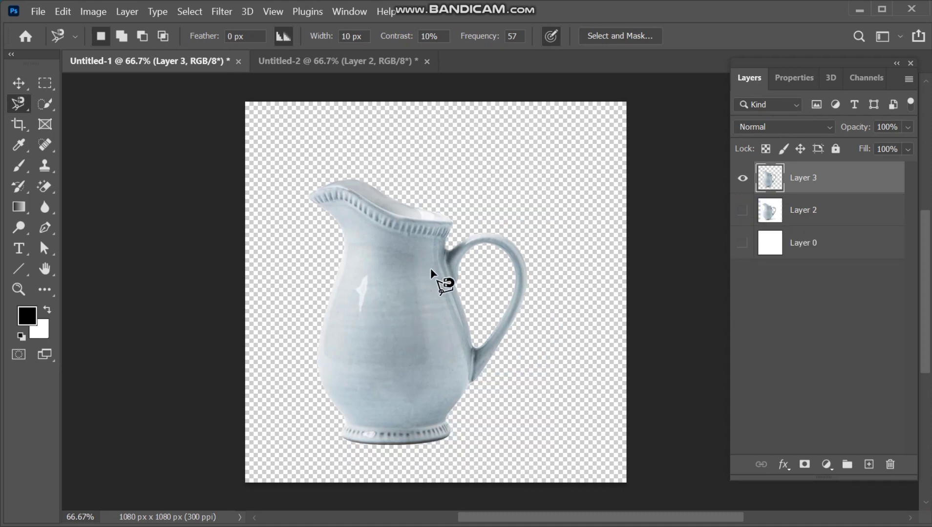
{"action": "key", "text": "v"}
{"action": "left_click_drag", "start_coordinate": [389, 307], "coordinate": [419, 303]}
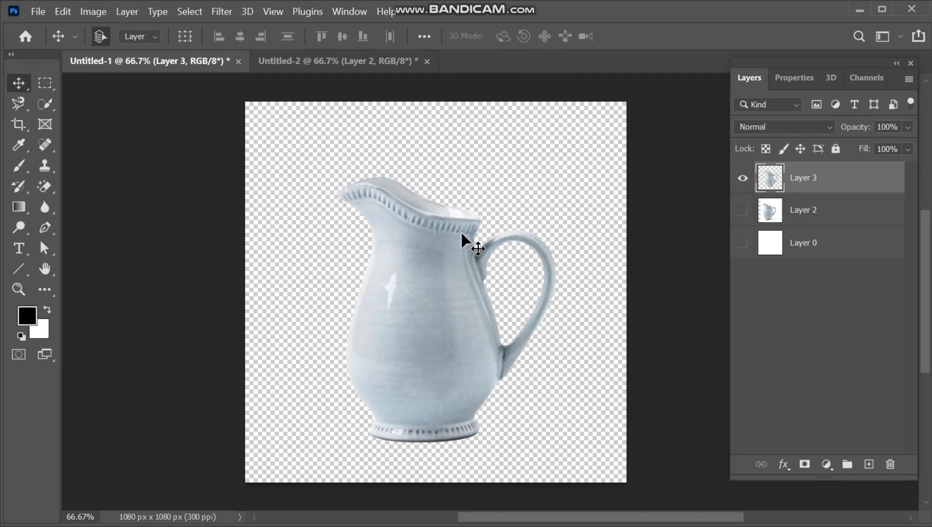
Undo the Magnetic Lasso cut-out, restoring the original image with both layers shown, and unlock Layer 2
{"action": "key", "text": "ctrl+z"}
{"action": "key", "text": "ctrl+z"}
{"action": "key", "text": "ctrl+z"}
{"action": "key", "text": "ctrl+z"}
{"action": "key", "text": "ctrl+z"}
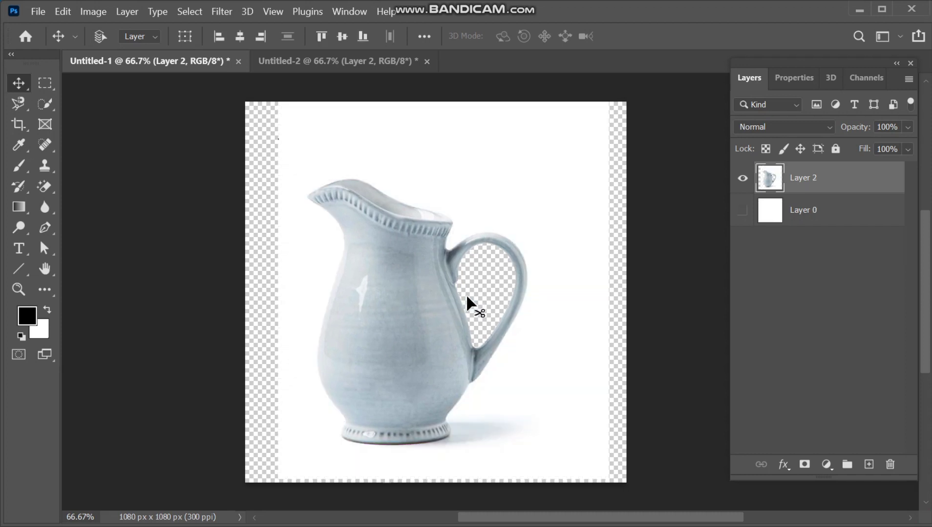
{"action": "key", "text": "ctrl+d"}
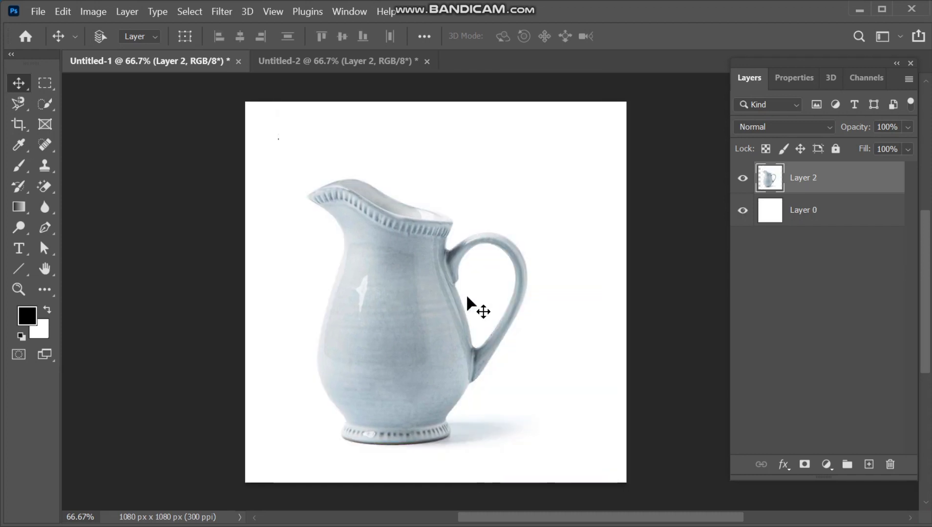
{"action": "key", "text": "ctrl+slash"}
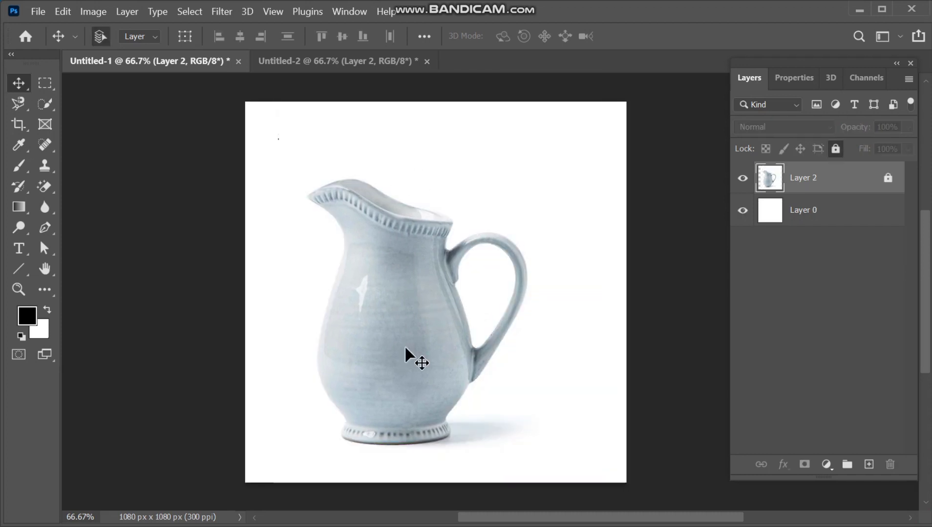
{"action": "left_click", "coordinate": [887, 178]}
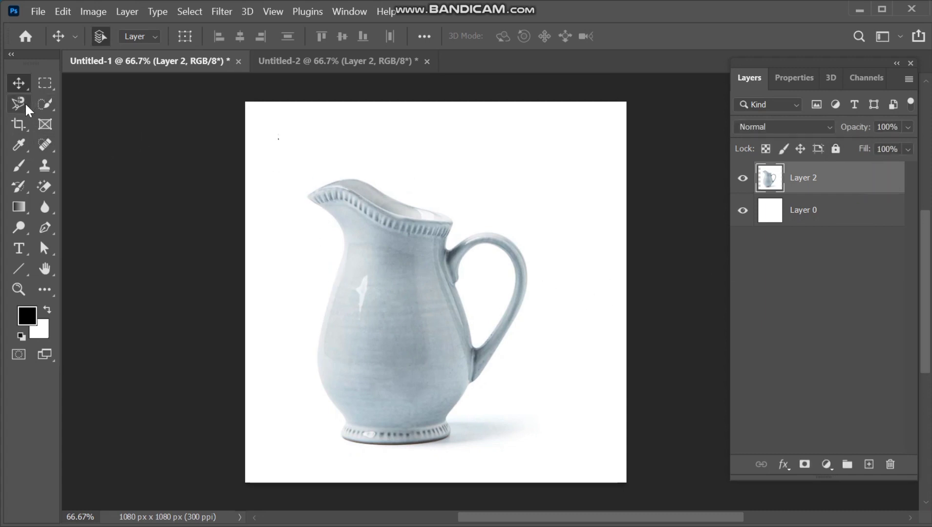
Select the jug by framing it with the Object Selection tool in Rectangle mode and copy it to a new layer
{"action": "left_click", "coordinate": [46, 103]}
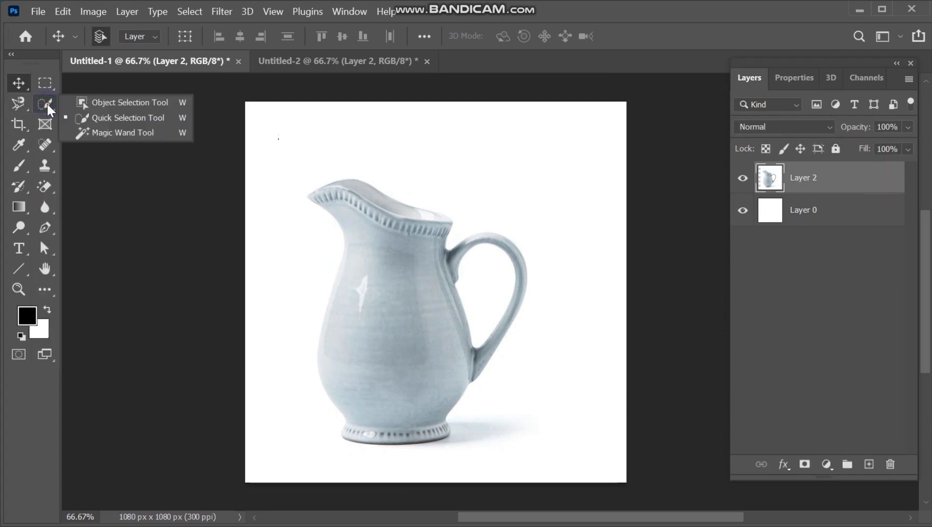
{"action": "left_click", "coordinate": [130, 103]}
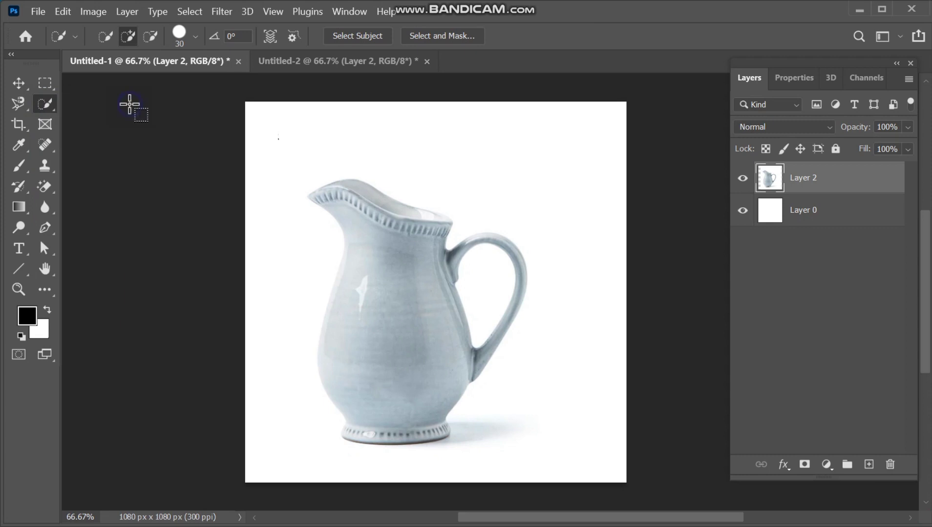
{"action": "left_click_drag", "start_coordinate": [276, 156], "coordinate": [540, 448]}
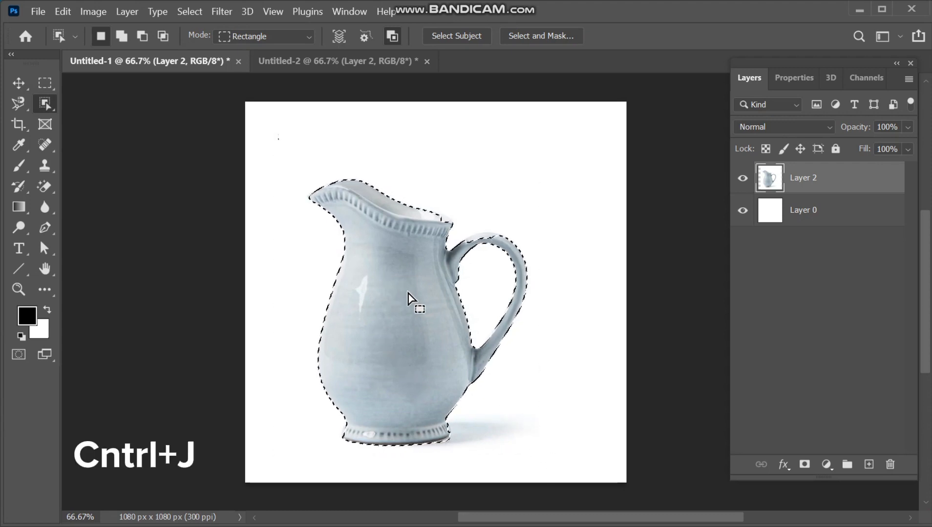
{"action": "key", "text": "ctrl+j"}
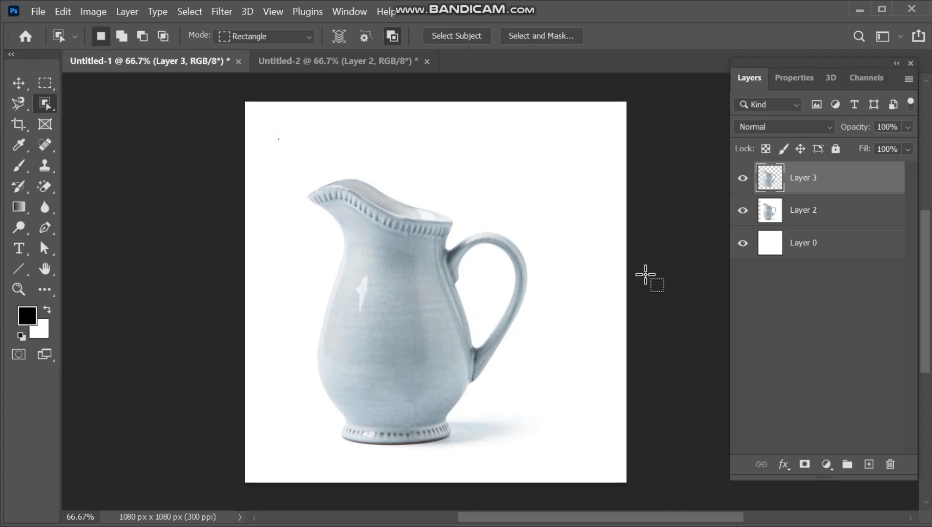
Hide Layer 2 and Layer 0 and move the isolated jug on Layer 3 up and to the right
{"action": "left_click", "coordinate": [745, 215]}
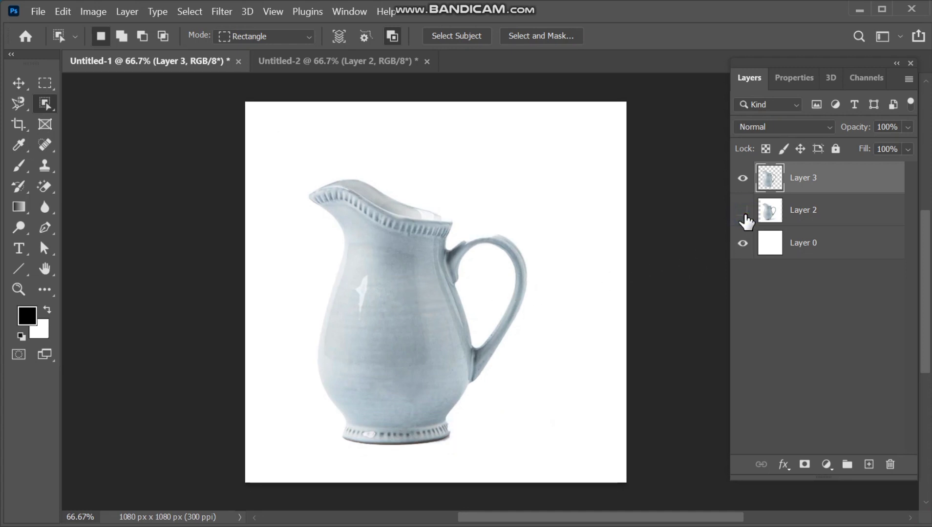
{"action": "left_click", "coordinate": [743, 243]}
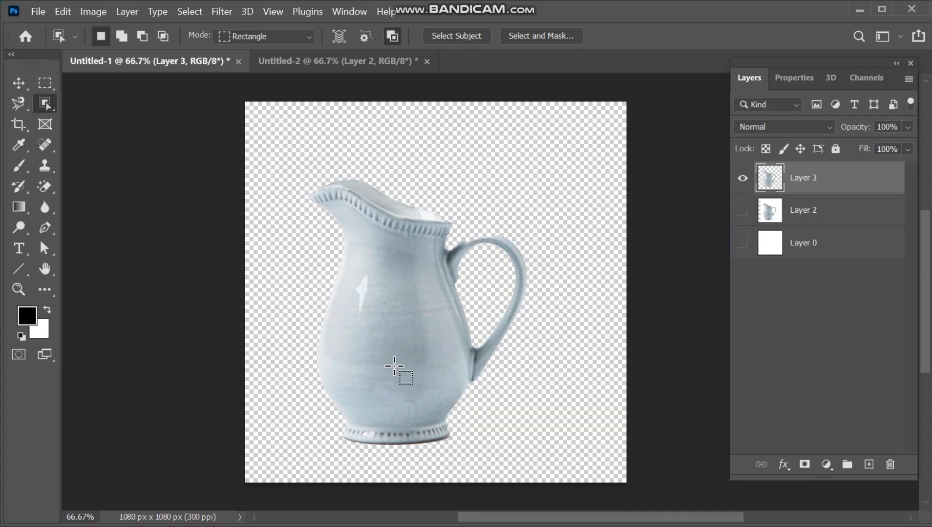
{"action": "key", "text": "v"}
{"action": "left_click_drag", "start_coordinate": [399, 324], "coordinate": [432, 315]}
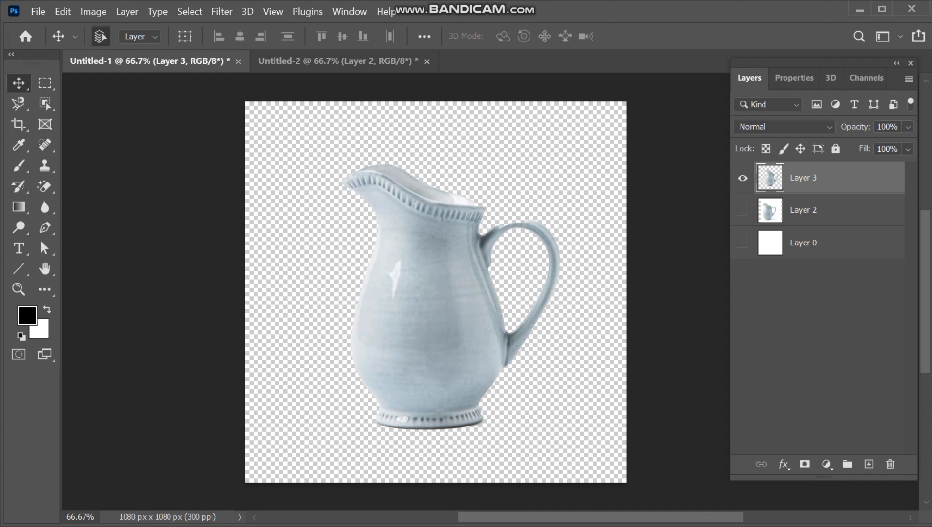
In the Untitled-2 document, select the brown glazed jug on Layer 1 by framing it with the Object Selection tool
{"action": "left_click", "coordinate": [314, 61]}
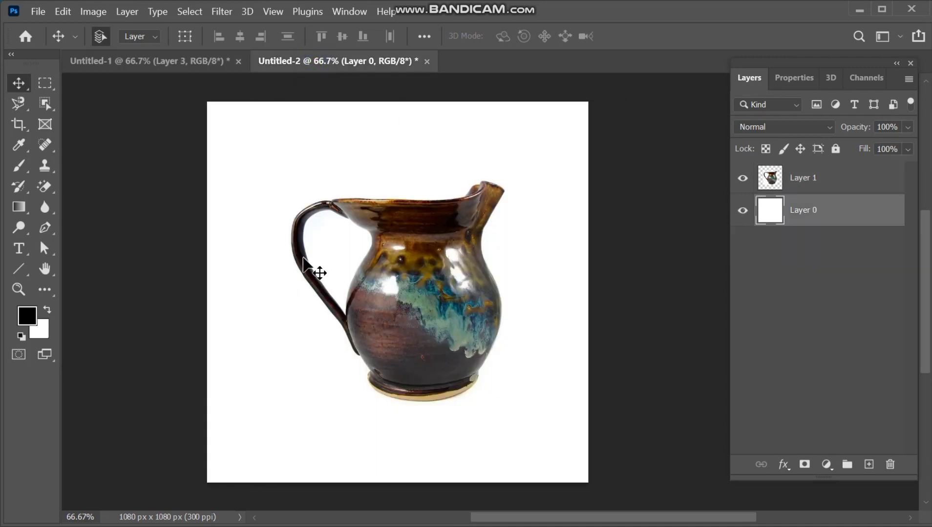
{"action": "left_click", "coordinate": [781, 185]}
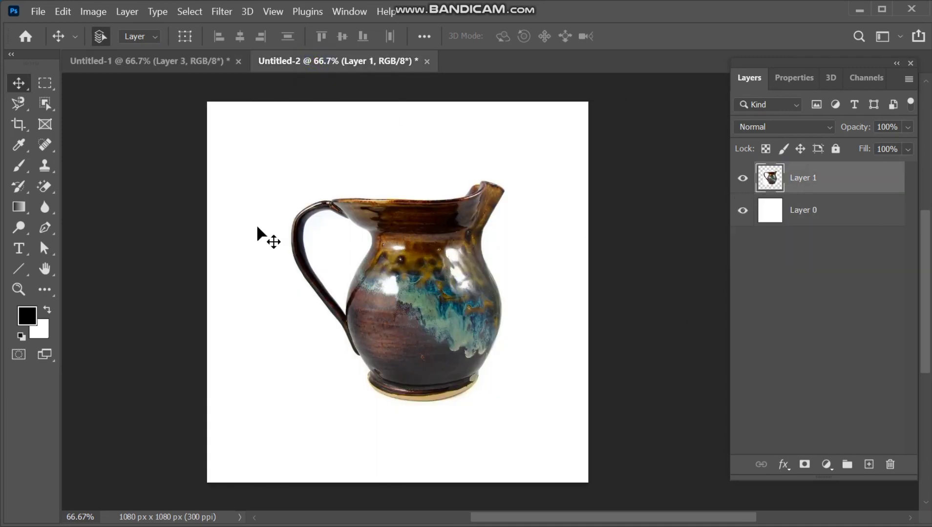
{"action": "left_click", "coordinate": [51, 103]}
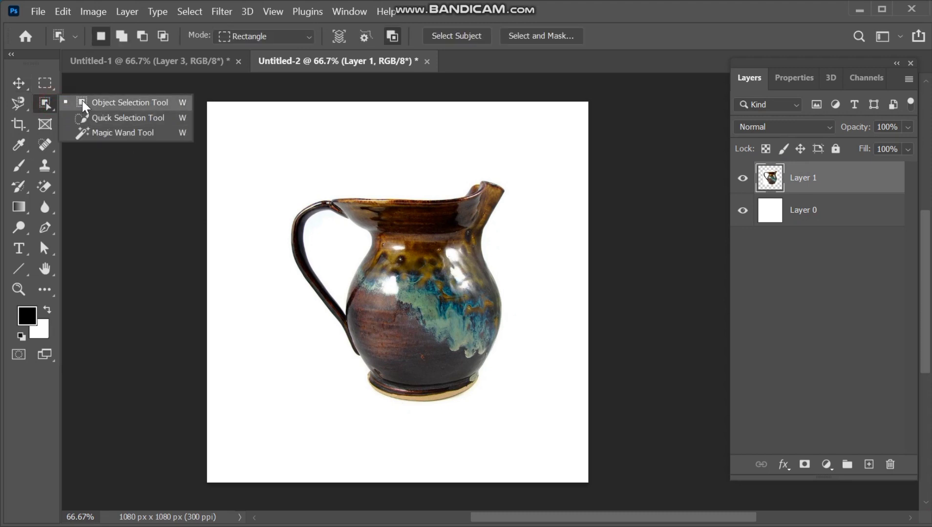
{"action": "left_click", "coordinate": [83, 105]}
{"action": "left_click_drag", "start_coordinate": [259, 154], "coordinate": [528, 427]}
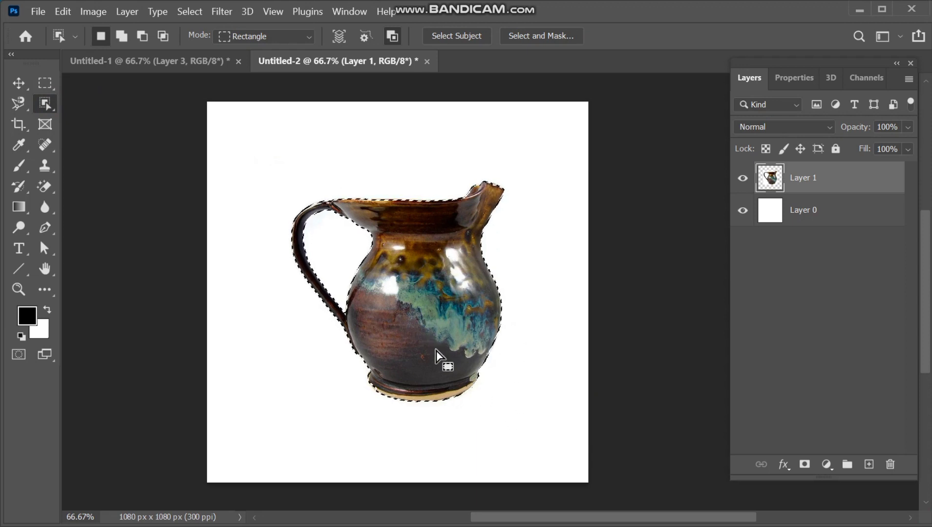
Copy the selected brown jug to a new layer and hide Layer 1 and Layer 0
{"action": "key", "text": "ctrl+j"}
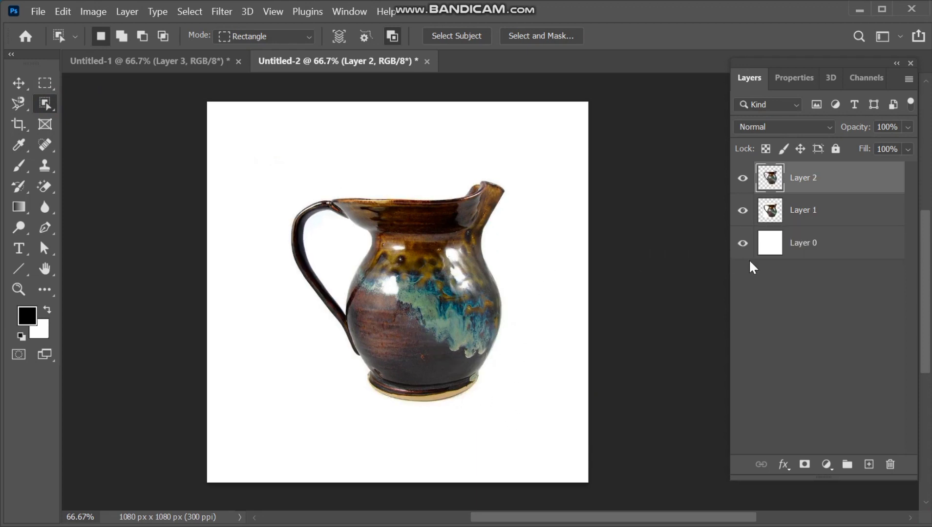
{"action": "left_click", "coordinate": [743, 244]}
{"action": "left_click", "coordinate": [742, 211]}
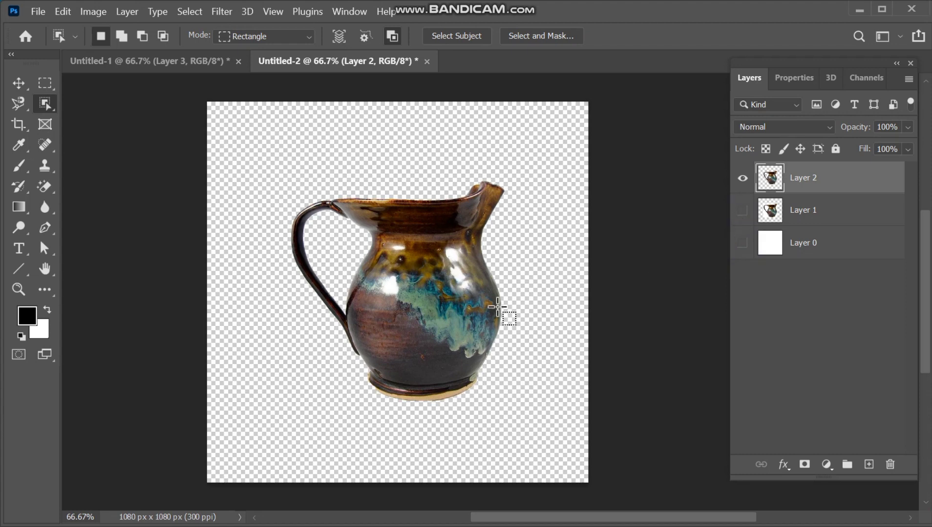
Move the isolated jug on Layer 2 slightly down and to the left and scale it up proportionally to about 143%
{"action": "key", "text": "v"}
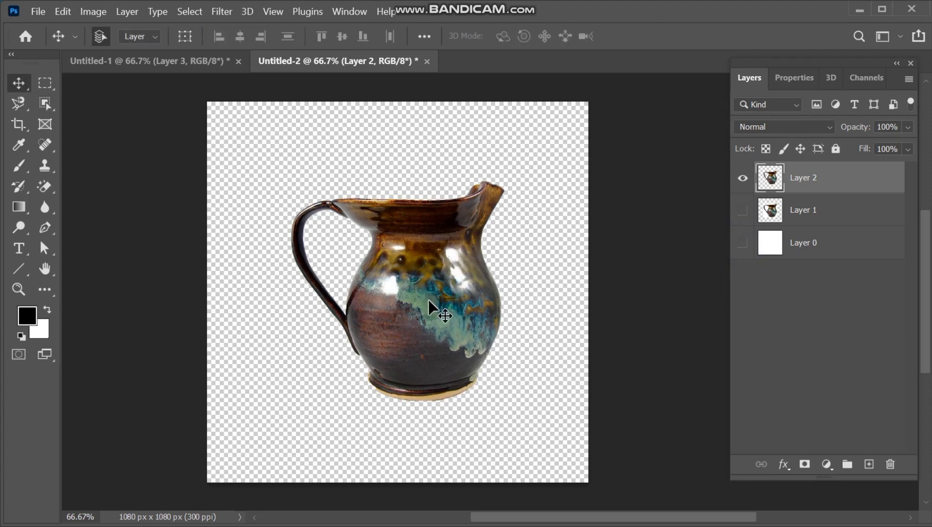
{"action": "left_click_drag", "start_coordinate": [427, 300], "coordinate": [405, 307]}
{"action": "key", "text": "ctrl+t"}
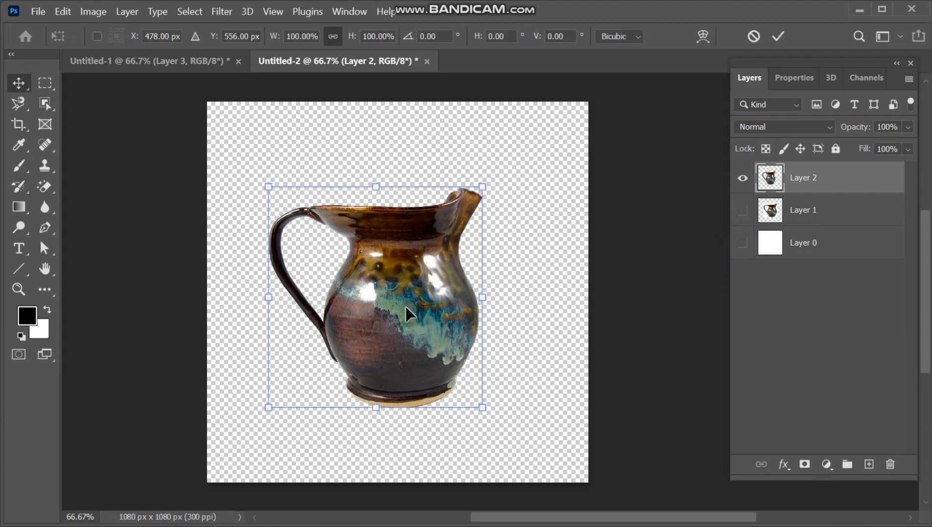
{"action": "left_click_drag", "start_coordinate": [482, 297], "coordinate": [480, 336]}
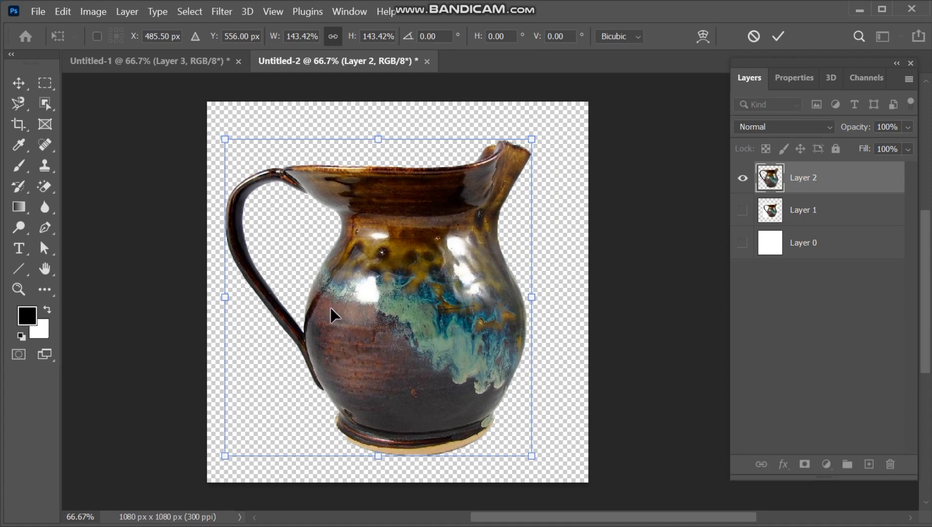
{"action": "left_click", "coordinate": [777, 37]}
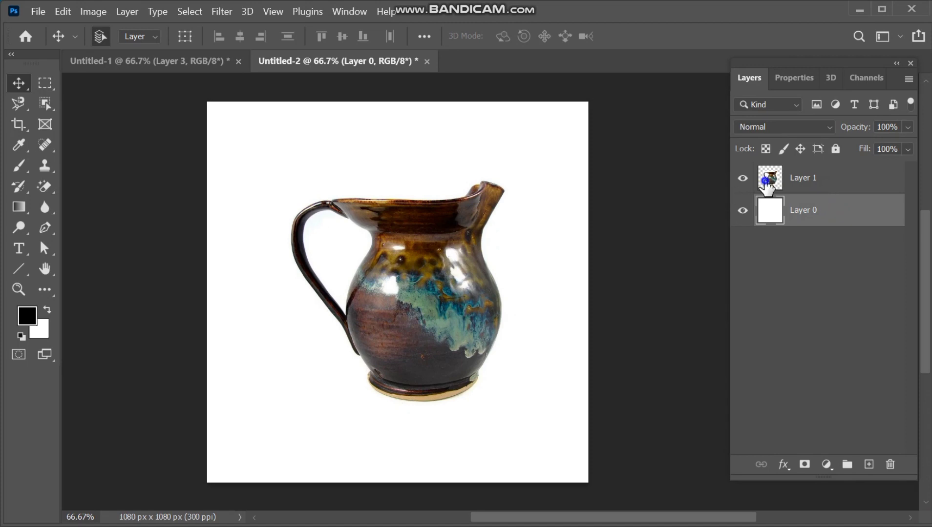
On Layer 1, select the jug by tracing its complete outer outline with the Magnetic Lasso tool
{"action": "left_click", "coordinate": [765, 182]}
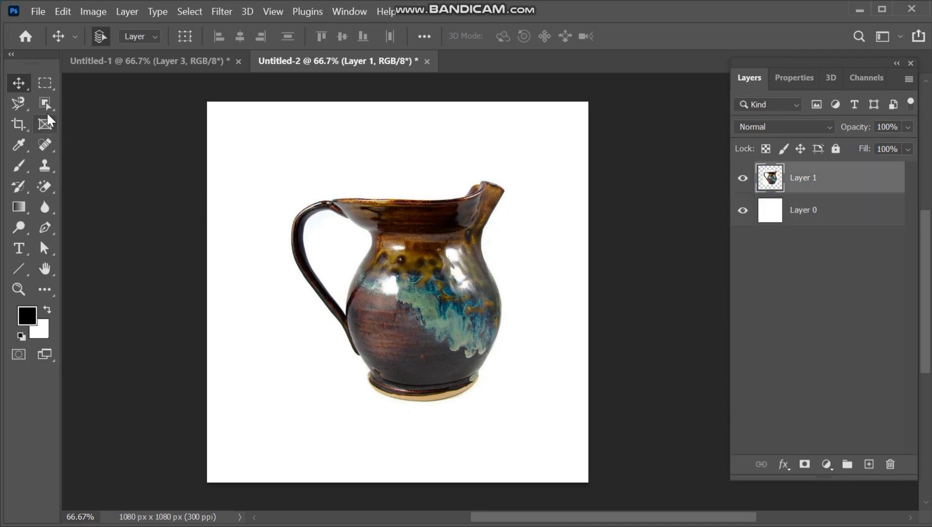
{"action": "left_click", "coordinate": [20, 103]}
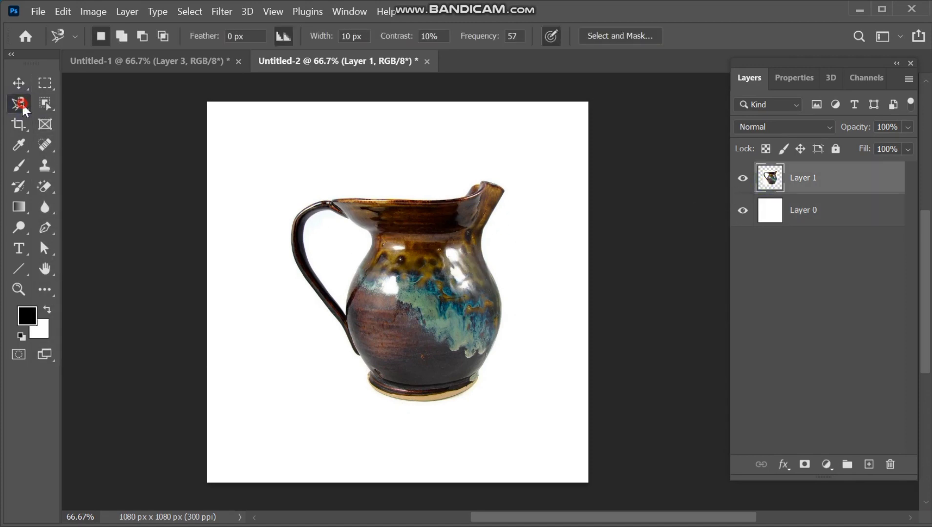
{"action": "left_click", "coordinate": [22, 103]}
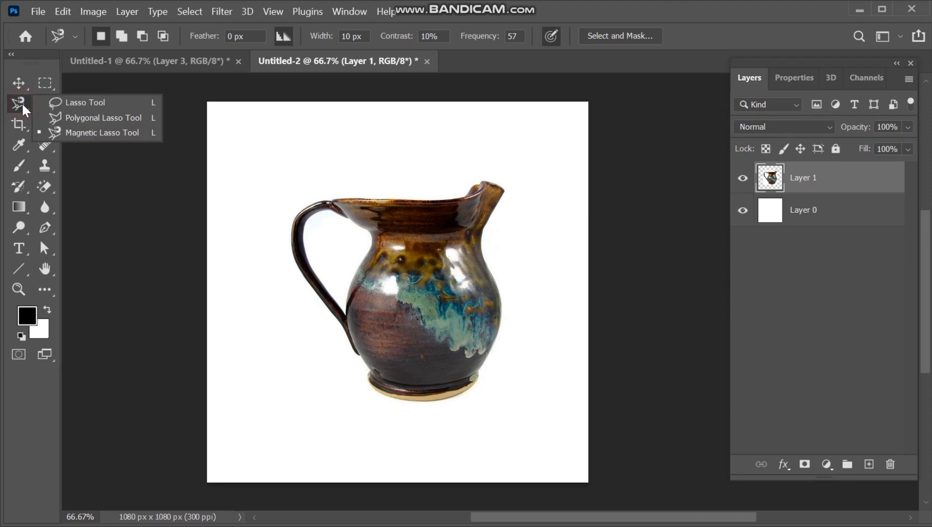
{"action": "left_click", "coordinate": [85, 132]}
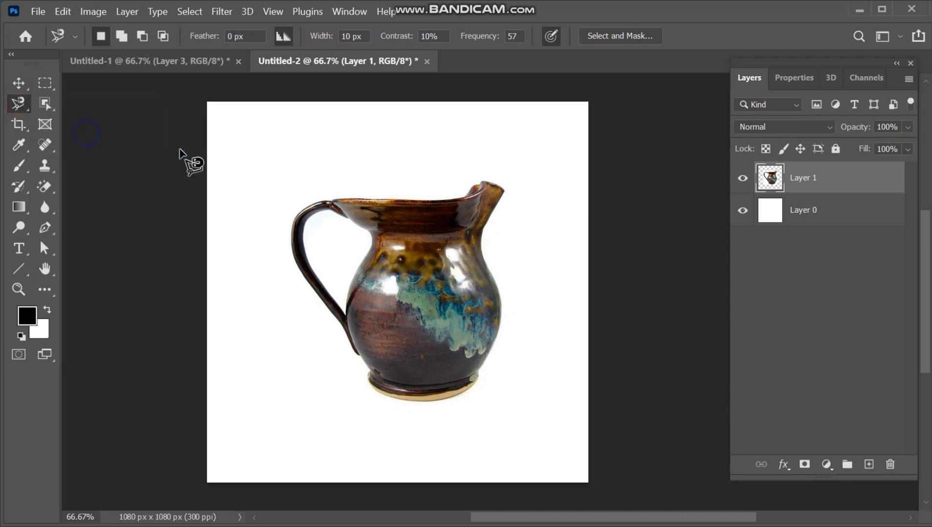
{"action": "left_click", "coordinate": [385, 200]}
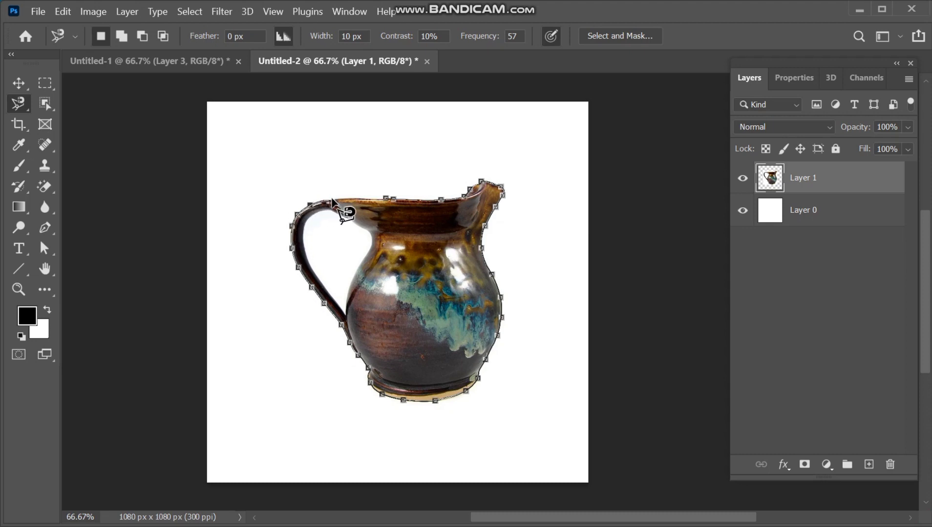
{"action": "left_click", "coordinate": [387, 195]}
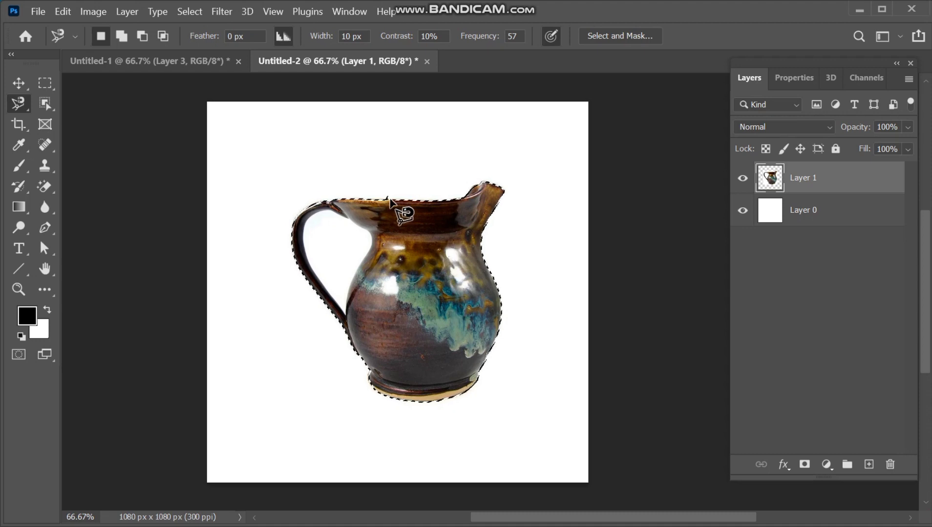
Copy the traced jug to a new layer and hide the original jug layer and the white background layer
{"action": "key", "text": "ctrl+j"}
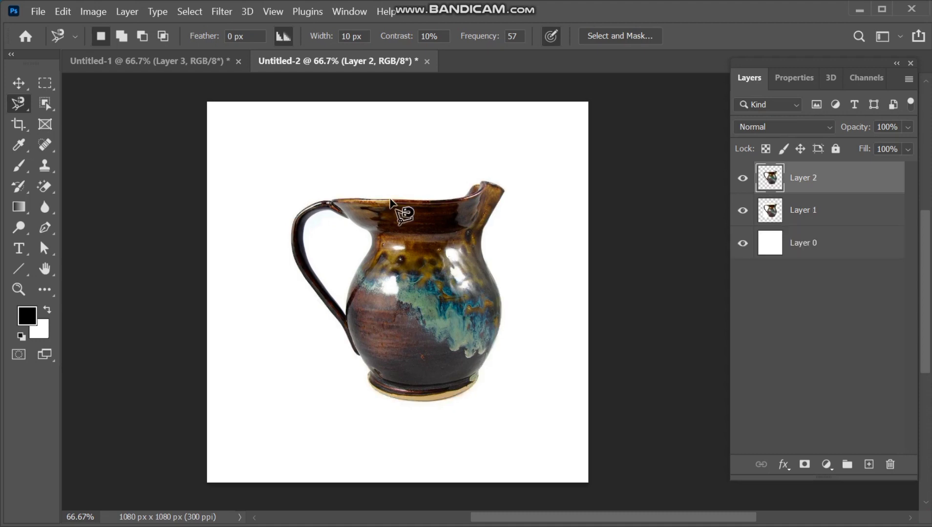
{"action": "left_click", "coordinate": [742, 211]}
{"action": "left_click", "coordinate": [742, 243]}
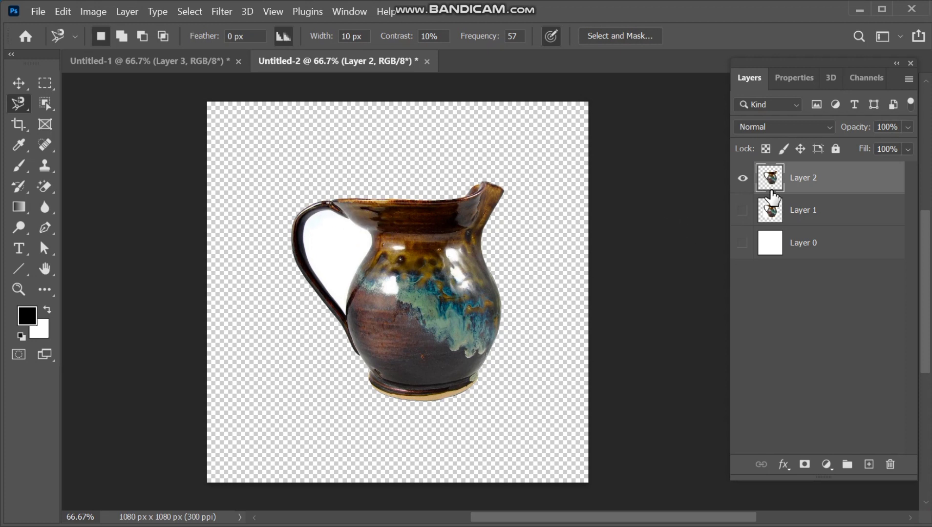
Delete the white area inside the jug's handle using a Magnetic Lasso selection, and move the jug slightly down and to the left
{"action": "left_click", "coordinate": [339, 215]}
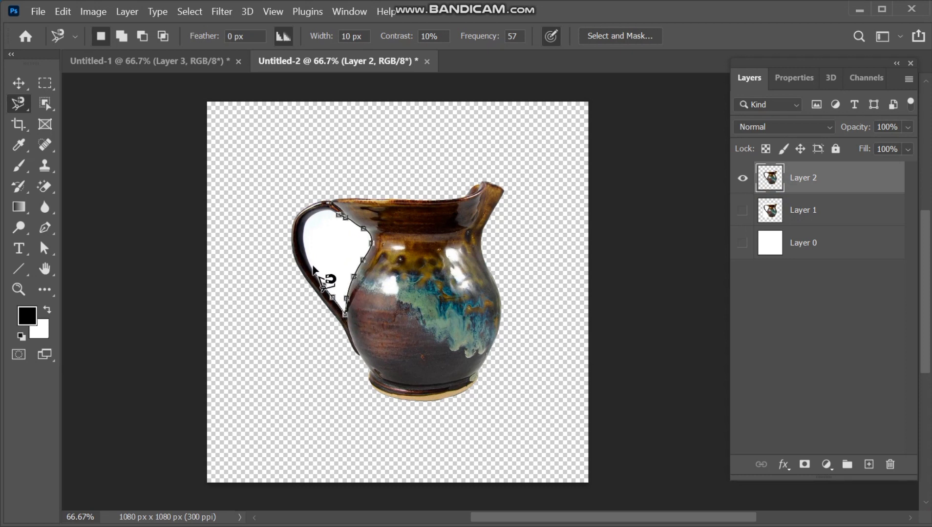
{"action": "left_click", "coordinate": [340, 219]}
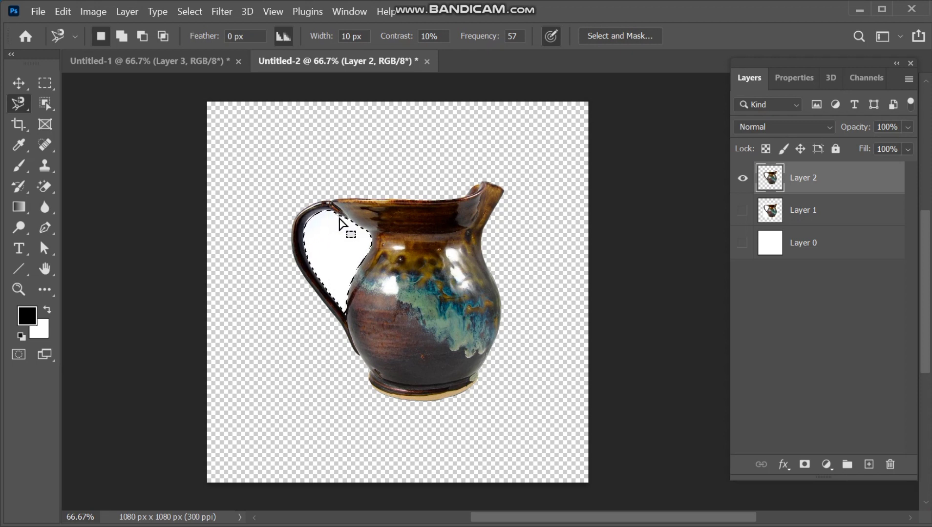
{"action": "key", "text": "Delete"}
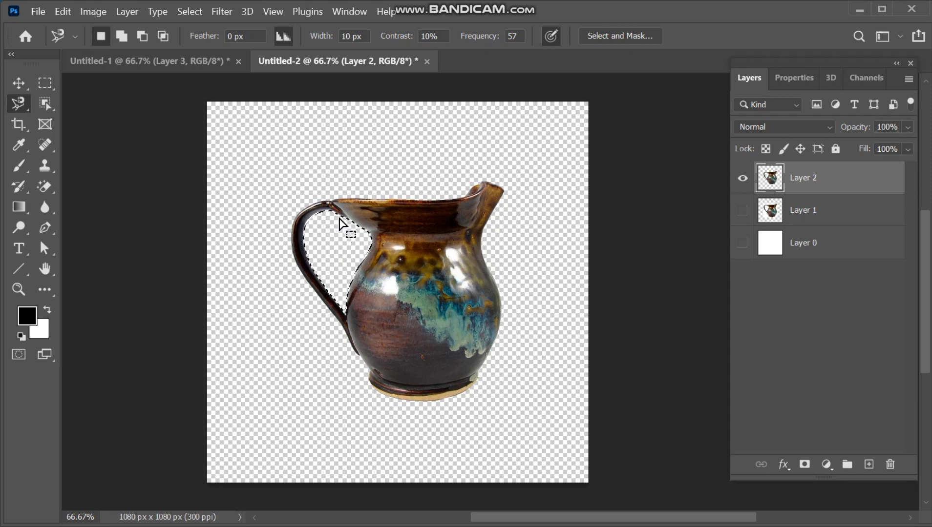
{"action": "key", "text": "ctrl+d"}
{"action": "key", "text": "v"}
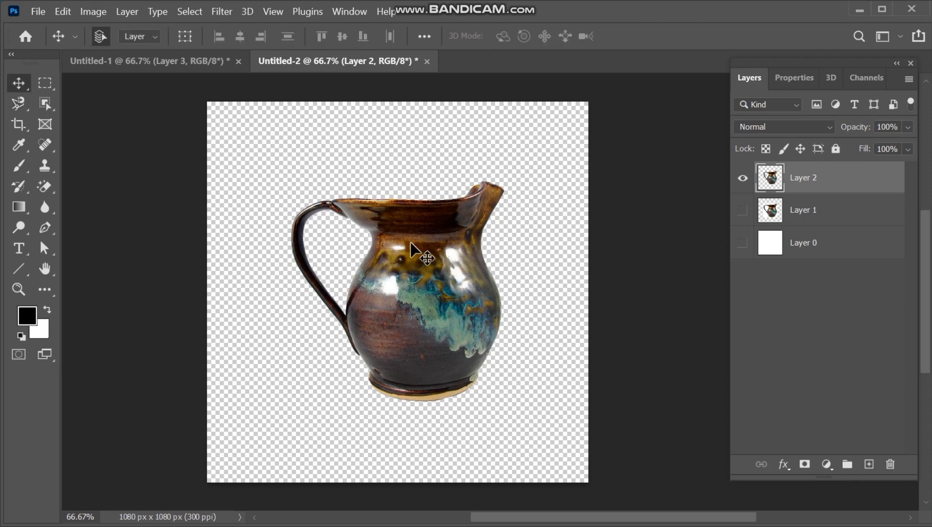
{"action": "mouse_move", "coordinate": [456, 275]}
{"action": "left_mouse_down"}
{"action": "mouse_move", "coordinate": [398, 280]}
{"action": "mouse_move", "coordinate": [463, 282]}
{"action": "mouse_move", "coordinate": [446, 282]}
{"action": "left_mouse_up"}
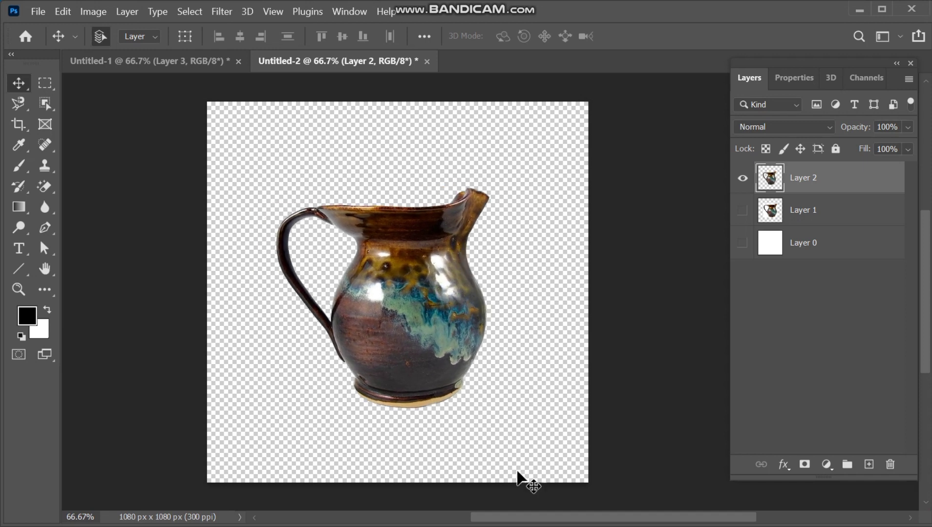